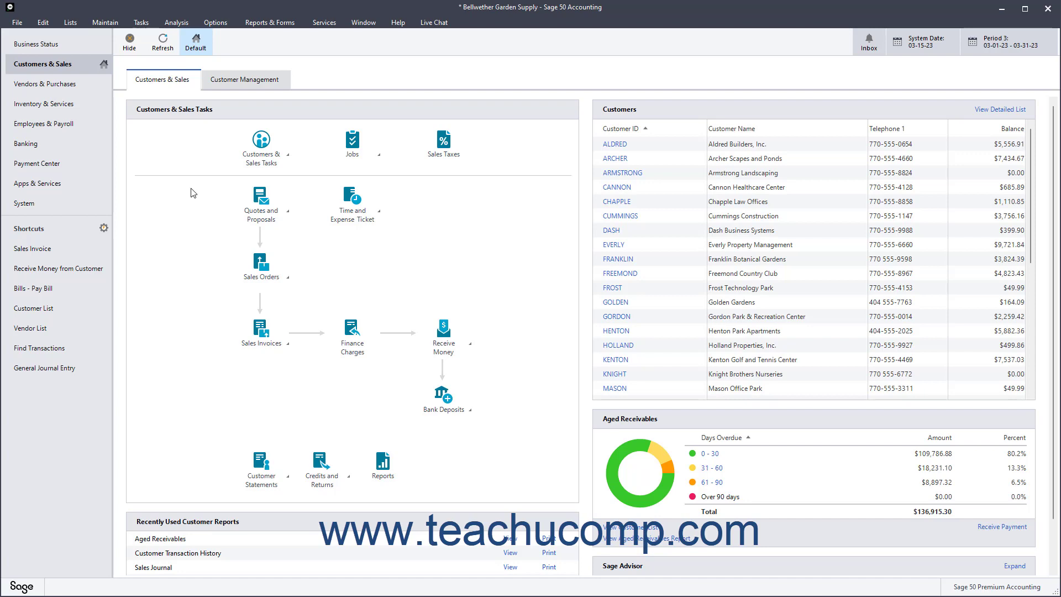
# Step: Open the Select for Payroll Entry filter from Tasks, with pay end date Mar 15, 2023
pyautogui.click(143, 24)
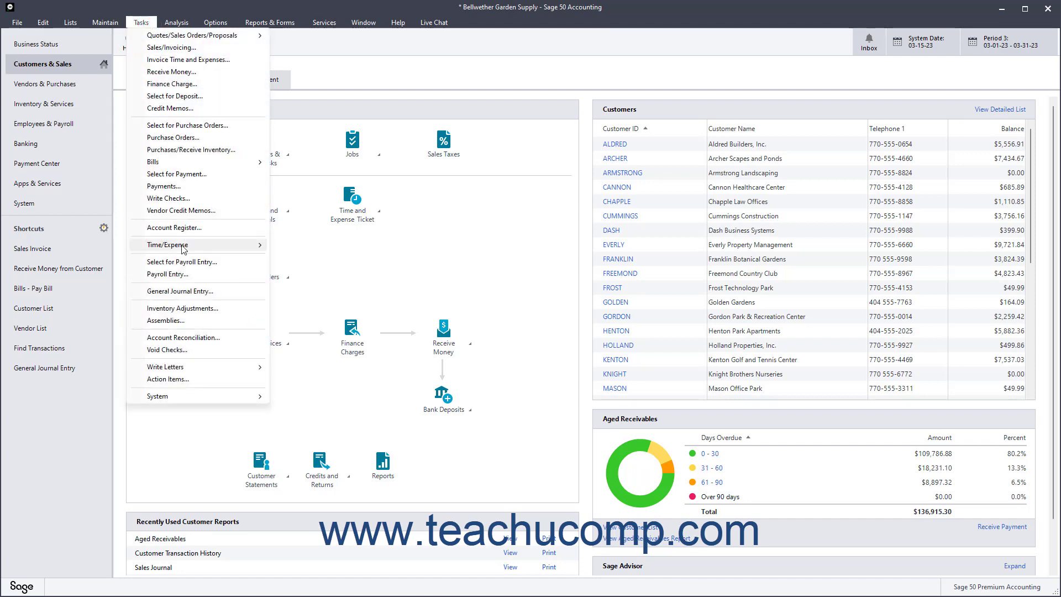
pyautogui.click(215, 263)
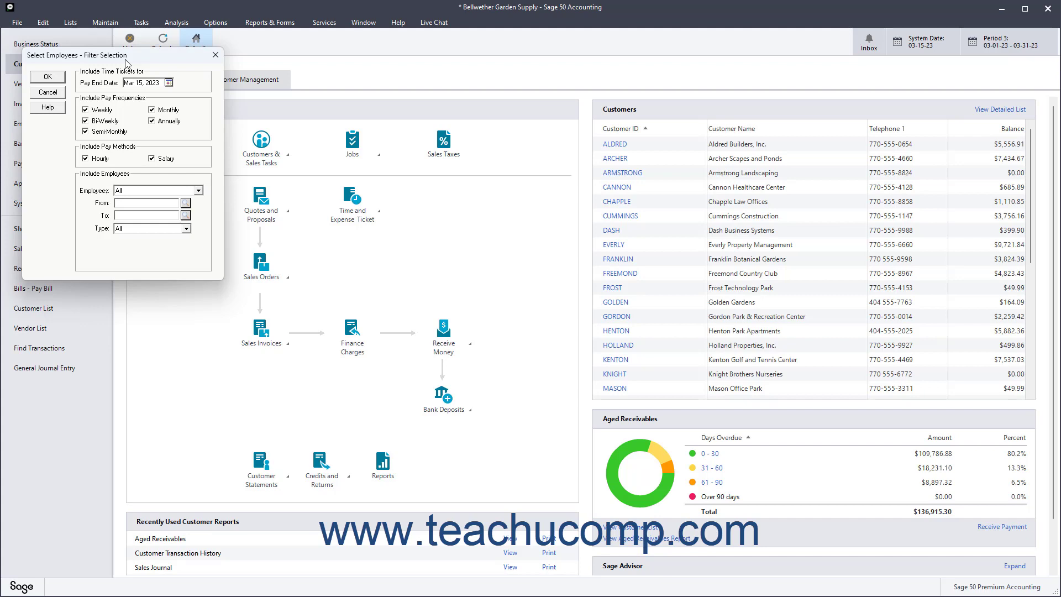
# Step: Limit the filter to Weekly pay frequency by unchecking Bi-Weekly, Semi-Monthly, Monthly and Annually
pyautogui.click(168, 82)
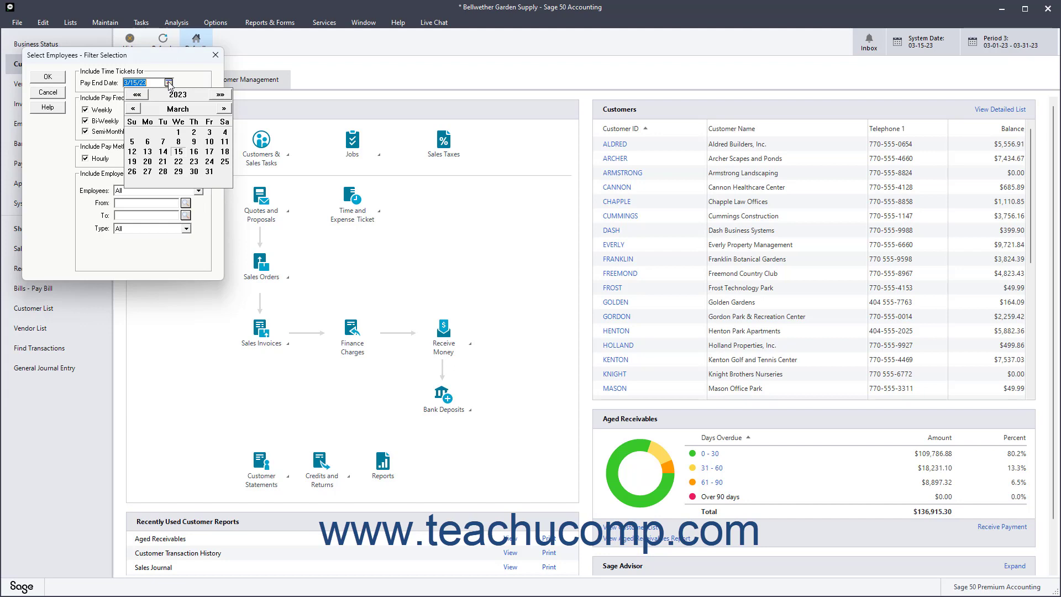
pyautogui.click(168, 83)
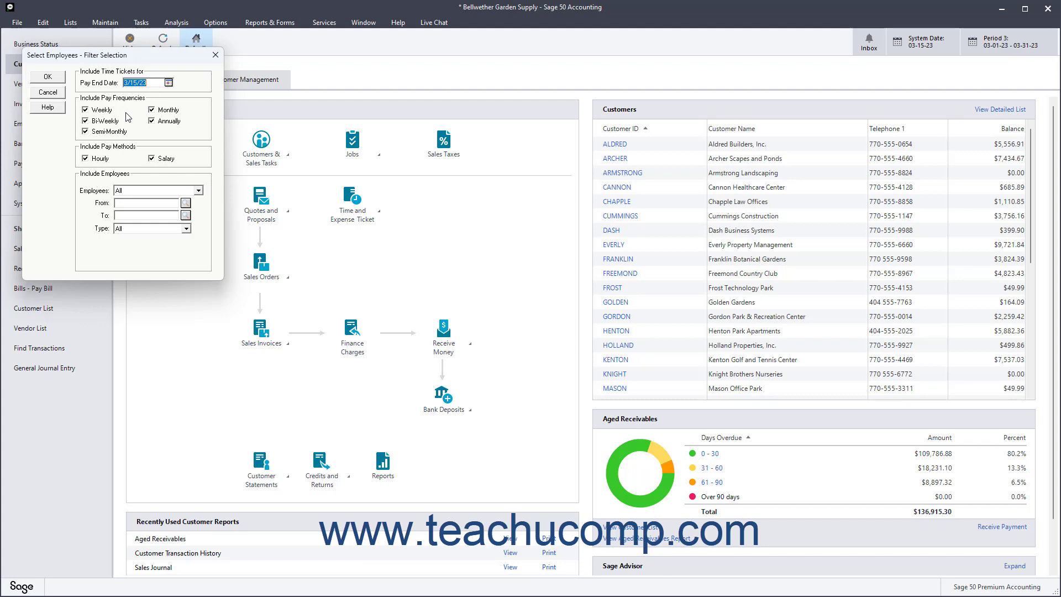
pyautogui.click(86, 120)
pyautogui.click(86, 132)
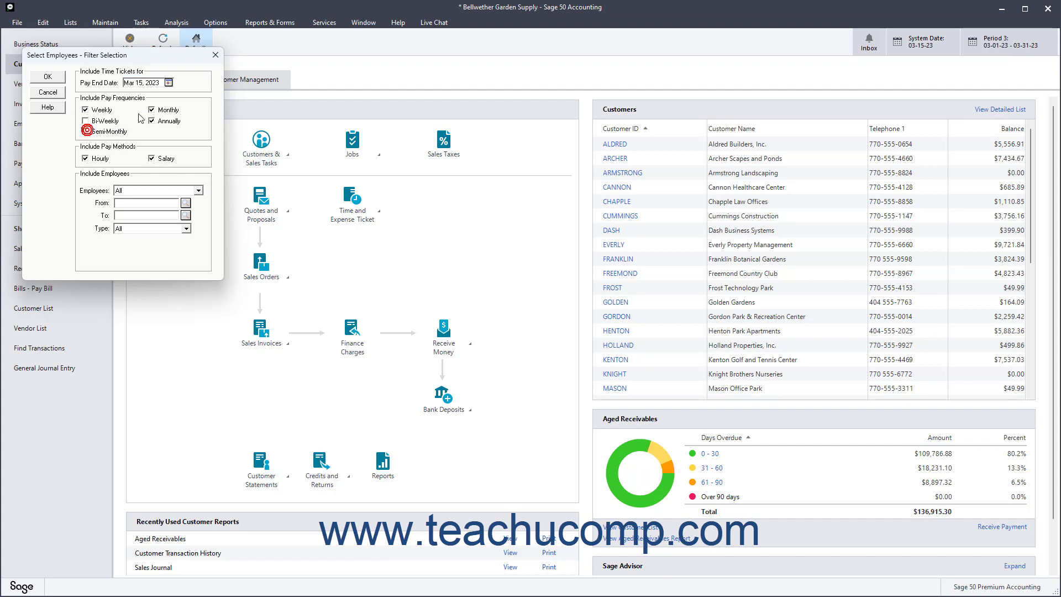
pyautogui.click(151, 109)
pyautogui.click(152, 121)
pyautogui.click(154, 192)
pyautogui.click(154, 193)
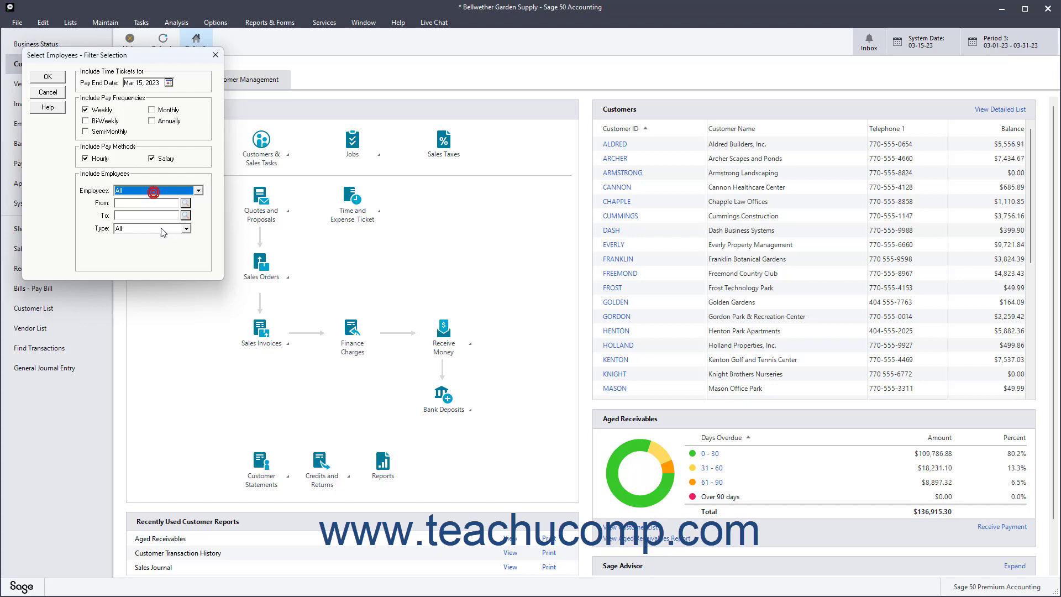
pyautogui.click(186, 229)
pyautogui.click(185, 232)
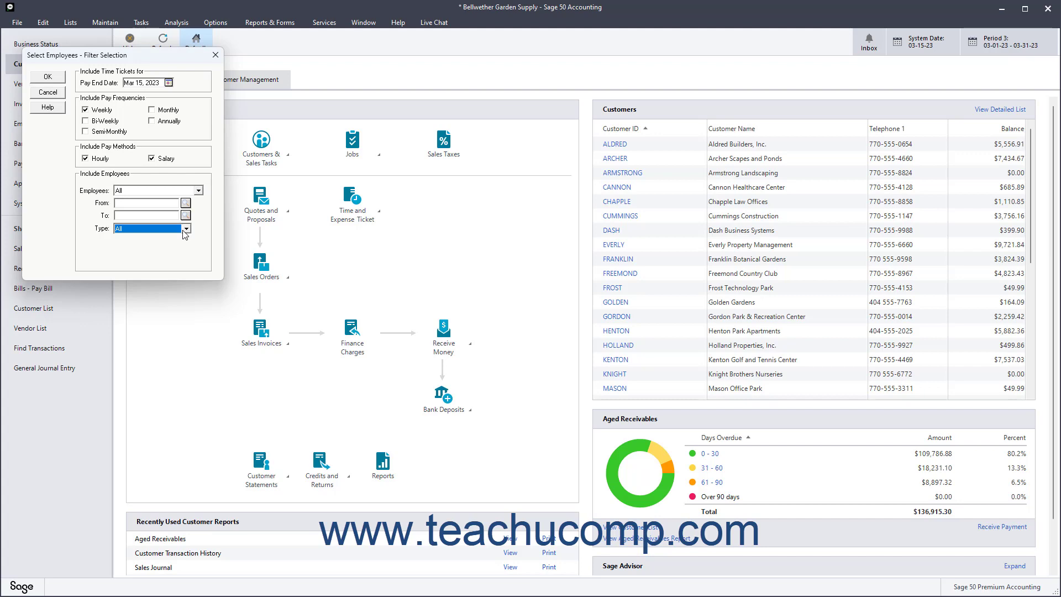
pyautogui.click(198, 190)
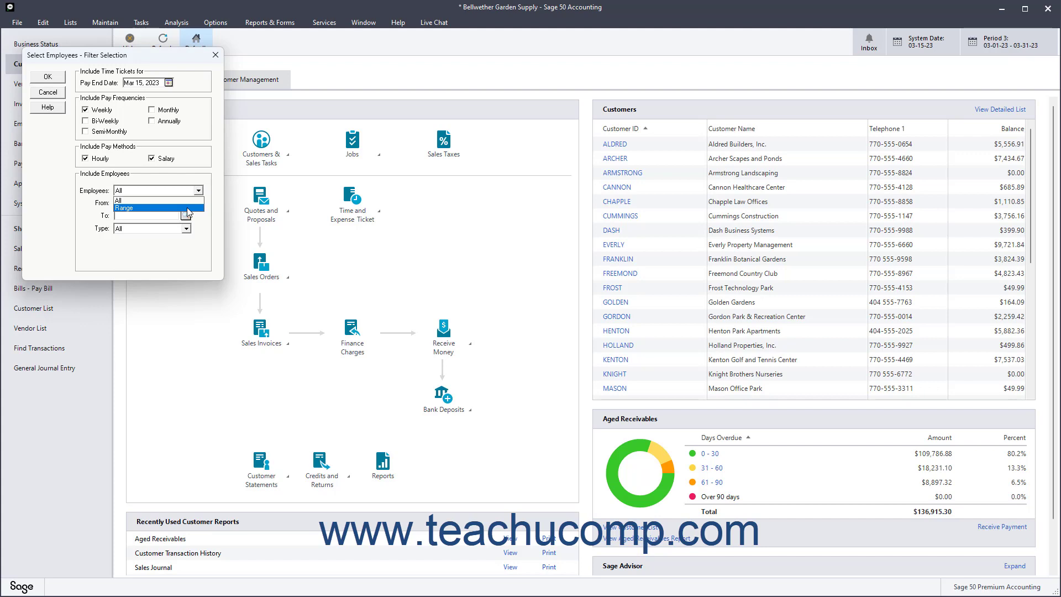
pyautogui.click(187, 208)
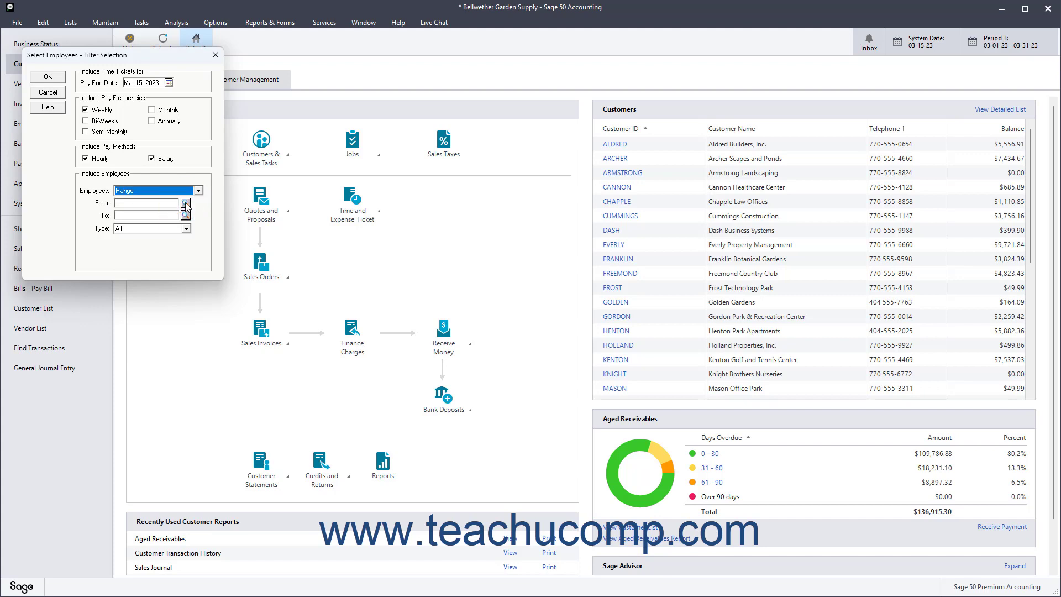
pyautogui.click(186, 203)
pyautogui.click(185, 203)
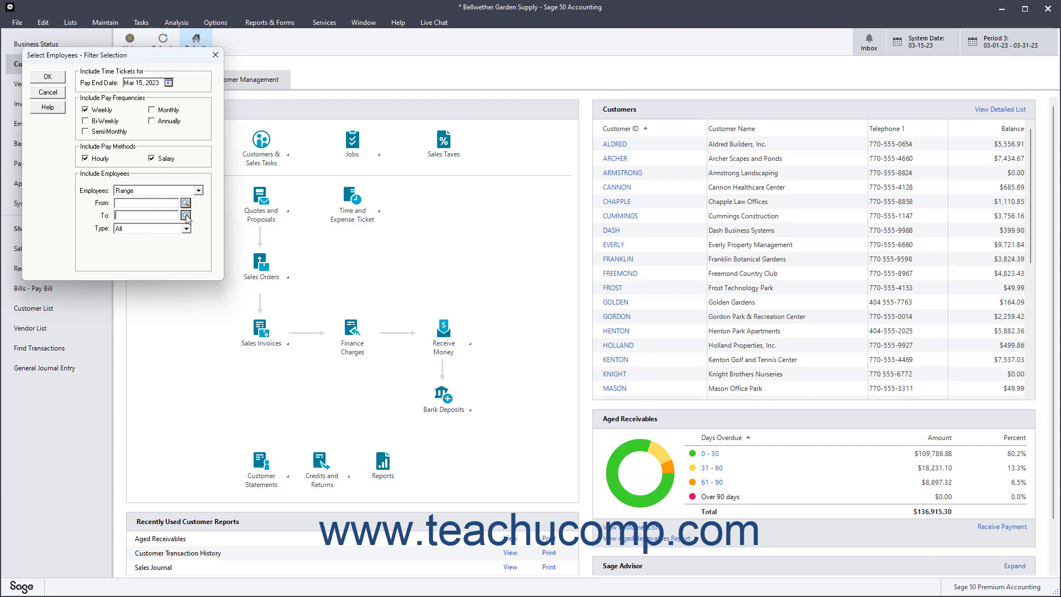
pyautogui.click(185, 214)
pyautogui.click(185, 215)
pyautogui.click(187, 230)
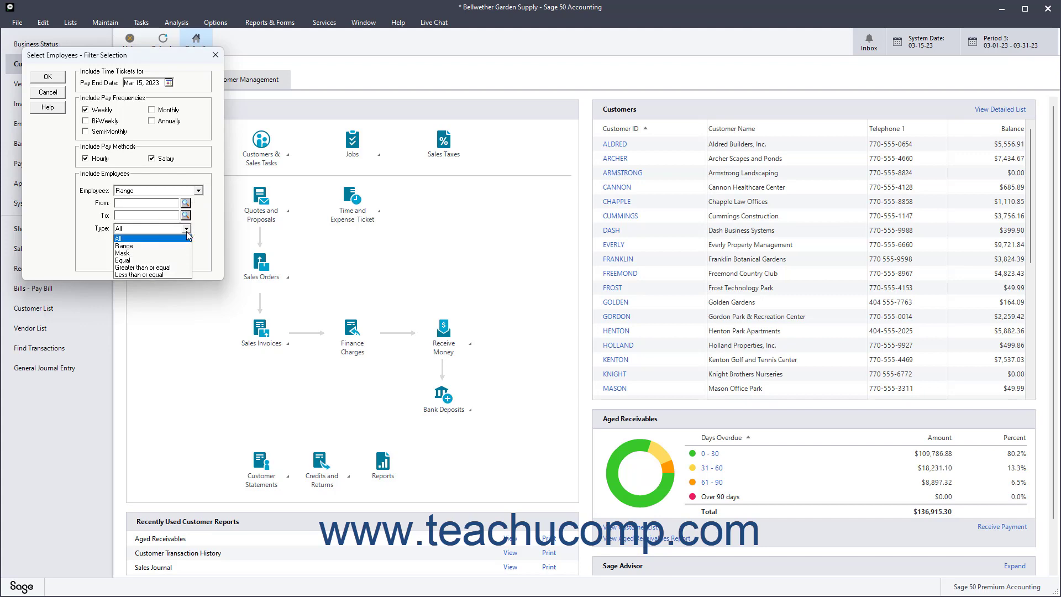
pyautogui.click(168, 268)
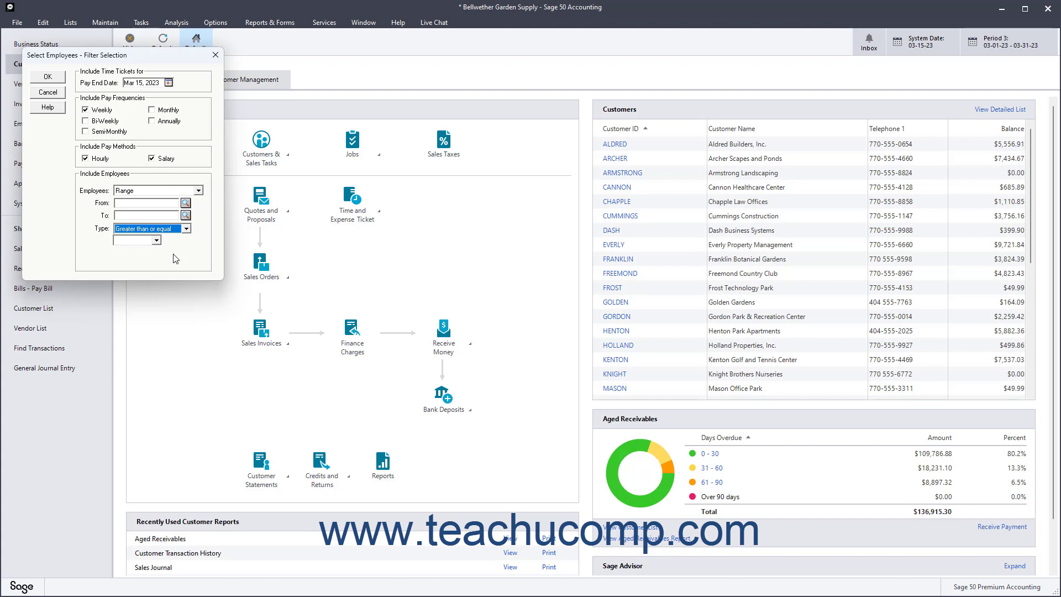
pyautogui.click(156, 241)
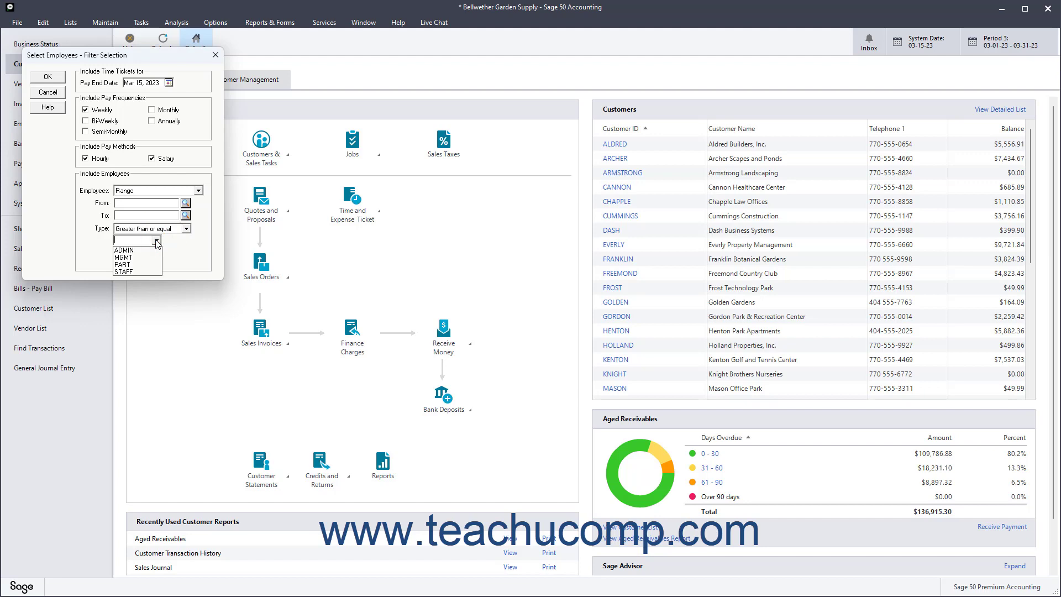
pyautogui.click(156, 241)
pyautogui.click(186, 228)
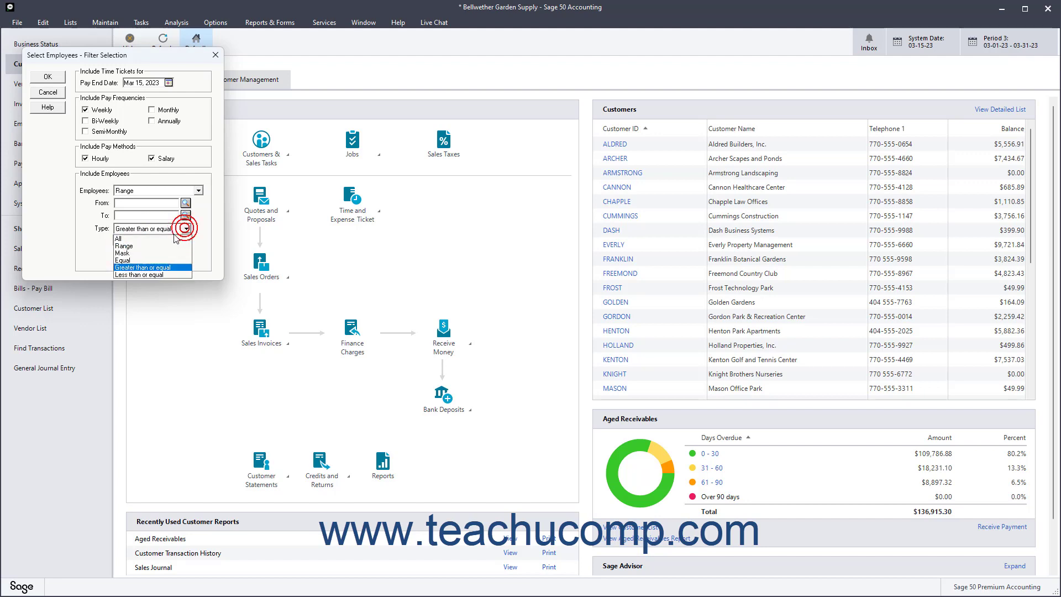
pyautogui.click(174, 238)
pyautogui.click(198, 190)
pyautogui.click(181, 199)
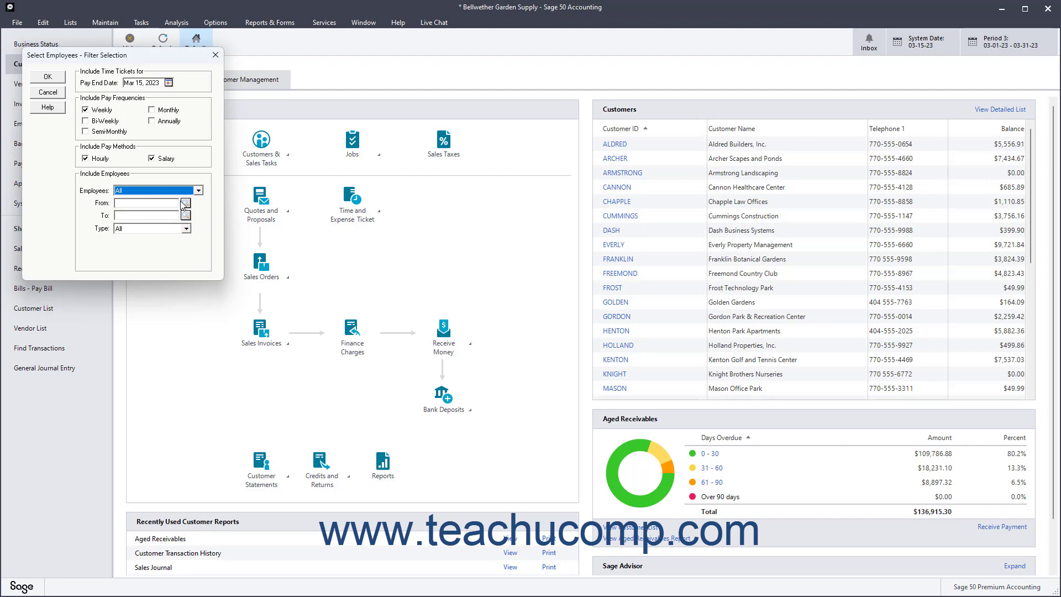
# Step: Apply the filter and mark every weekly employee to be paid, totalling 2,836.38 in checks
pyautogui.click(48, 77)
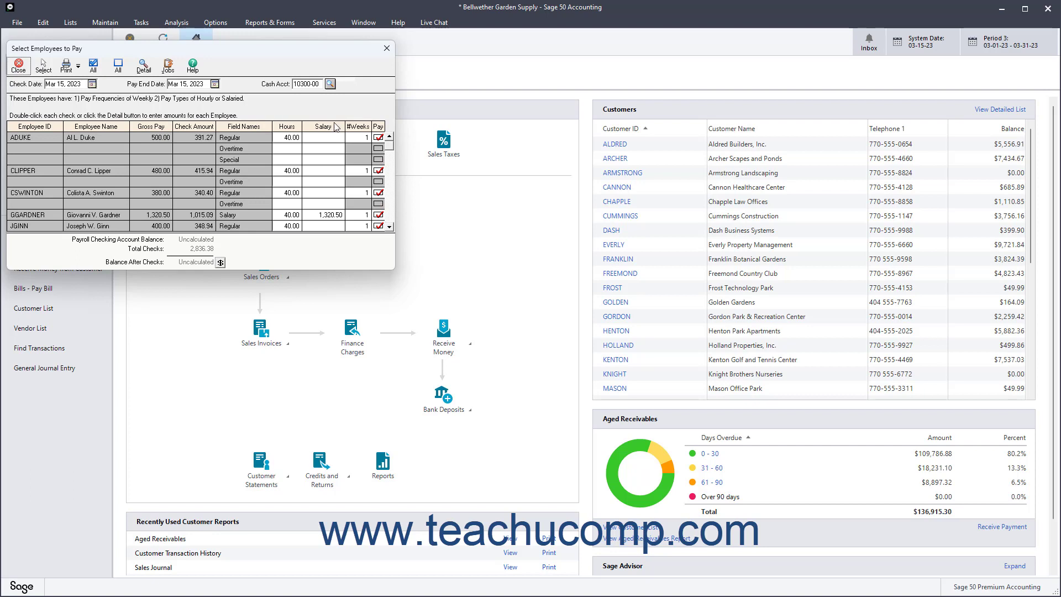
pyautogui.click(378, 137)
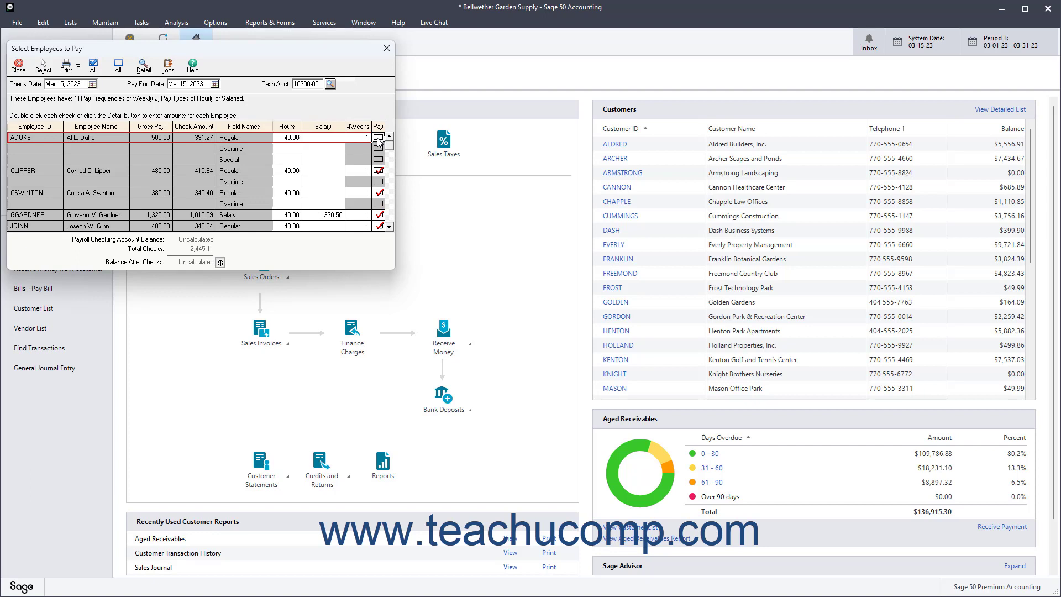
pyautogui.click(378, 138)
pyautogui.click(93, 67)
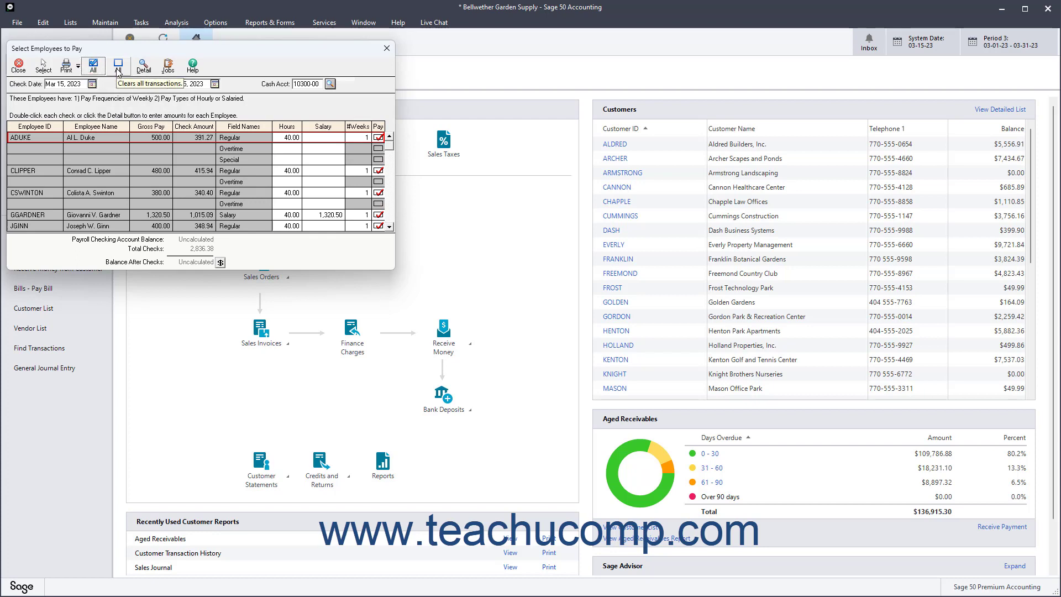
pyautogui.click(118, 67)
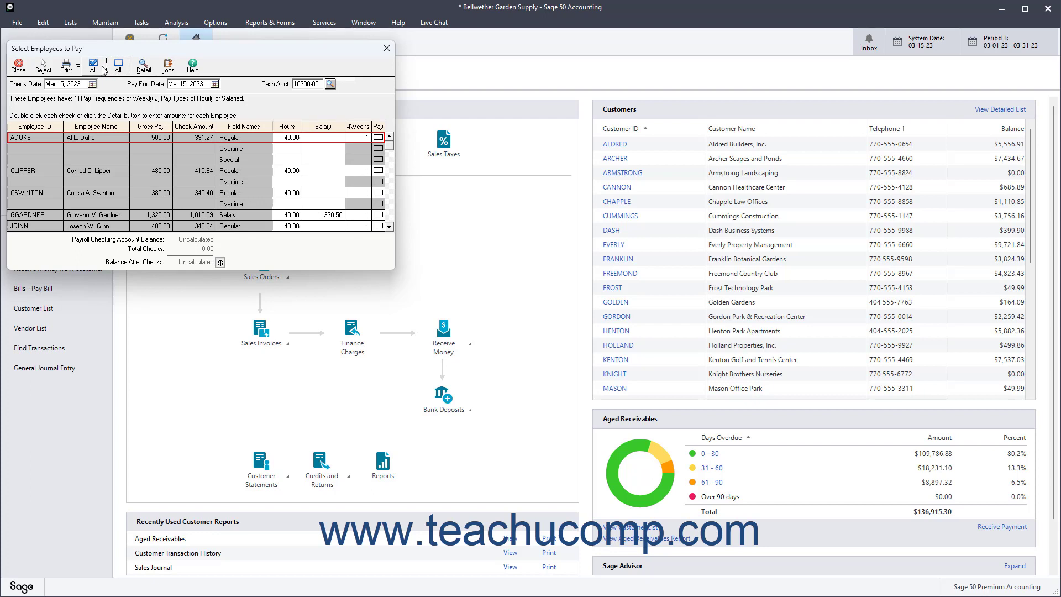
pyautogui.click(102, 68)
pyautogui.click(92, 84)
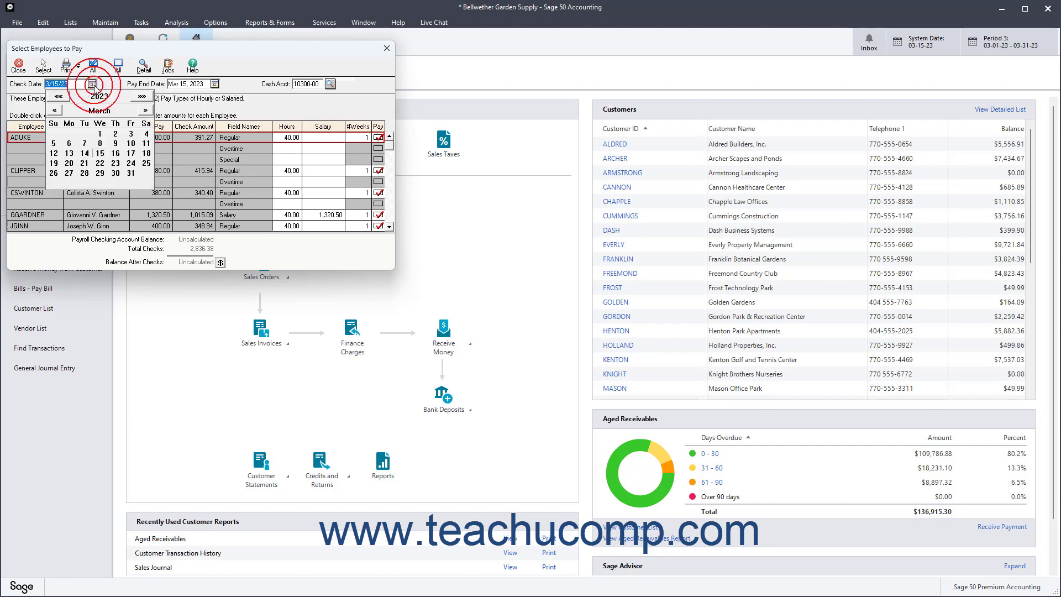
pyautogui.click(92, 84)
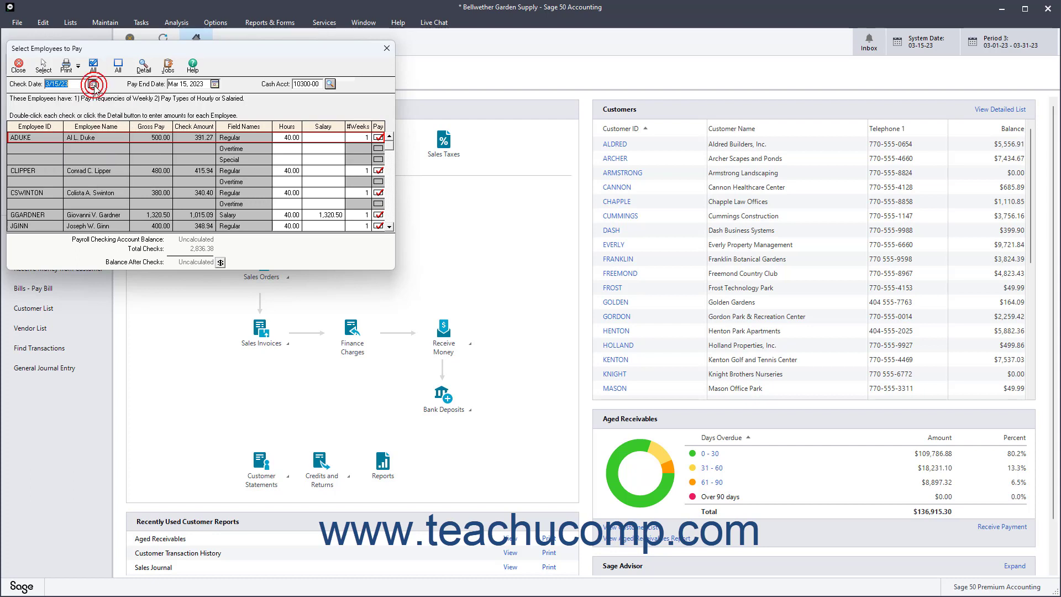
pyautogui.click(214, 84)
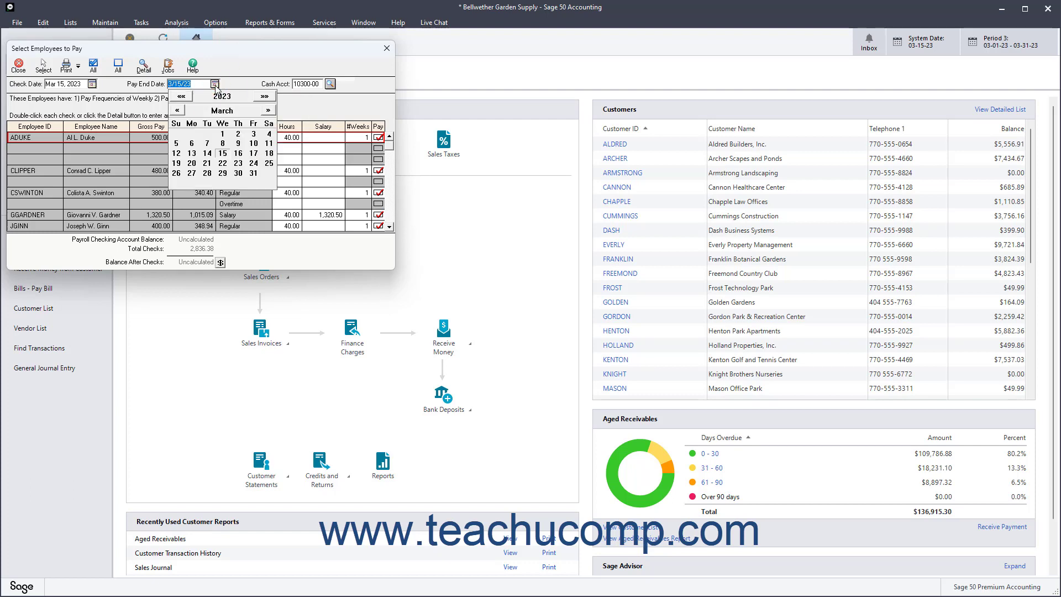
pyautogui.click(215, 85)
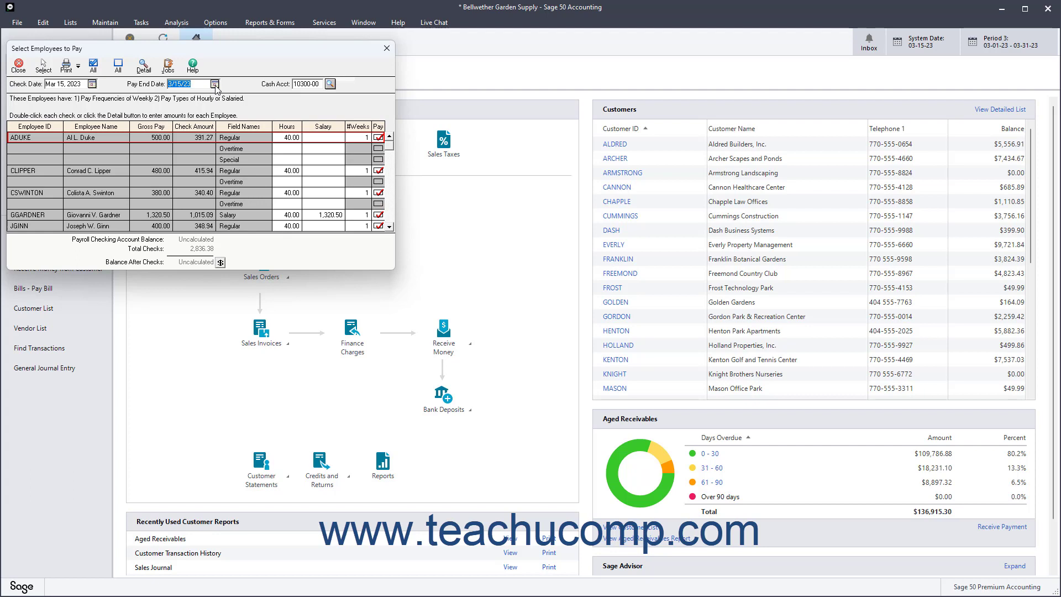
pyautogui.click(330, 84)
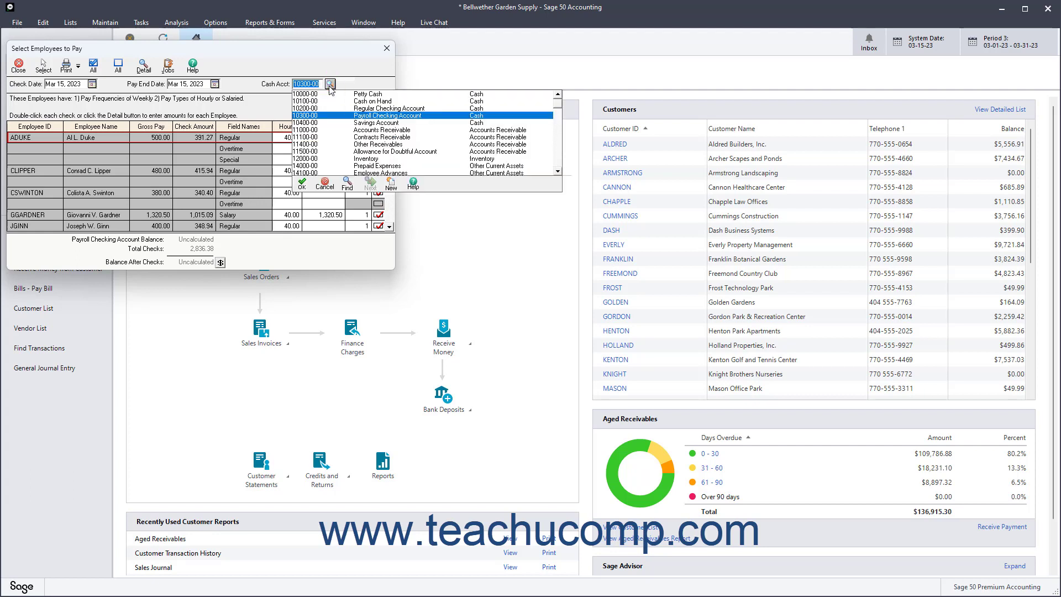
pyautogui.click(329, 86)
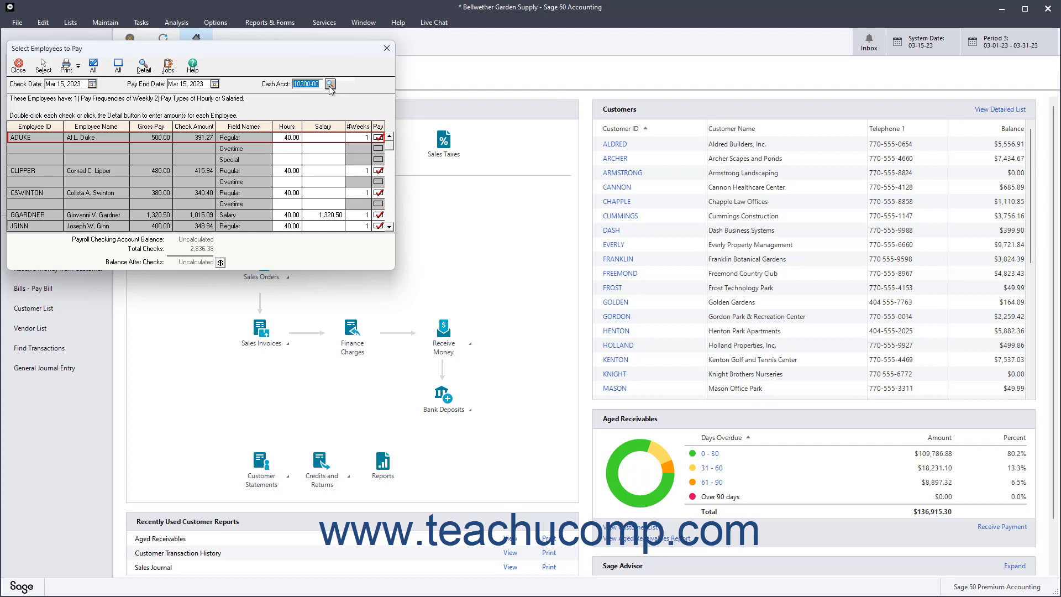
# Step: Review the first employee's regular hours and the salaried employee's salary unchanged, then close the window
pyautogui.click(290, 137)
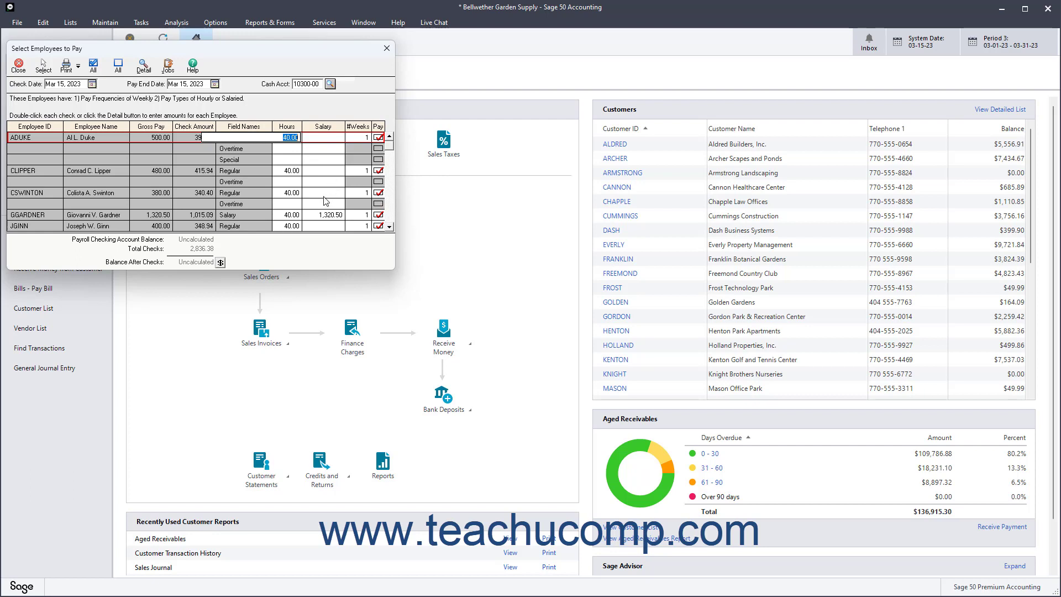
pyautogui.click(320, 217)
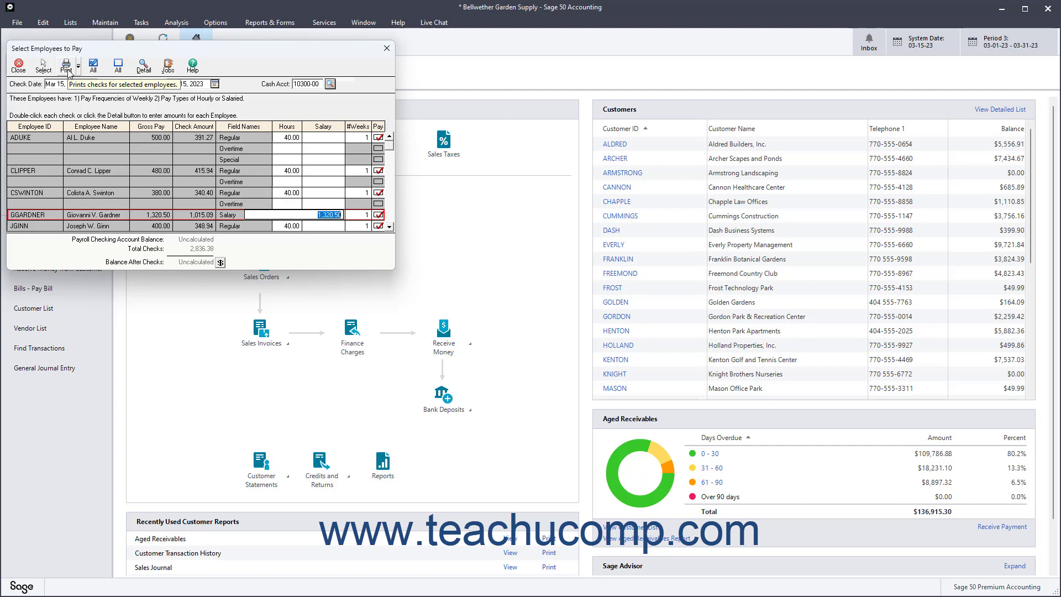
pyautogui.click(18, 65)
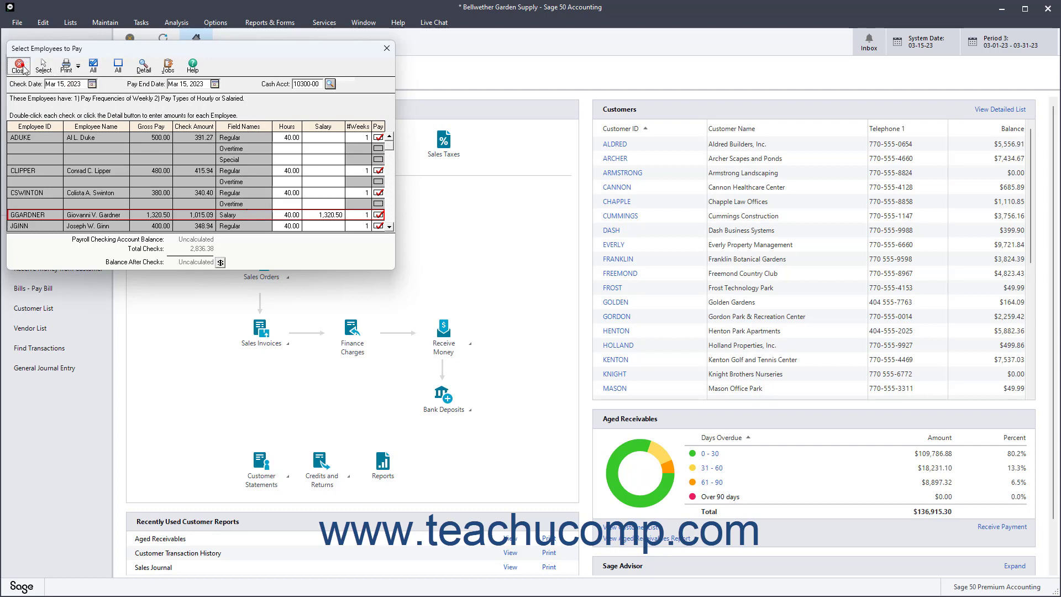